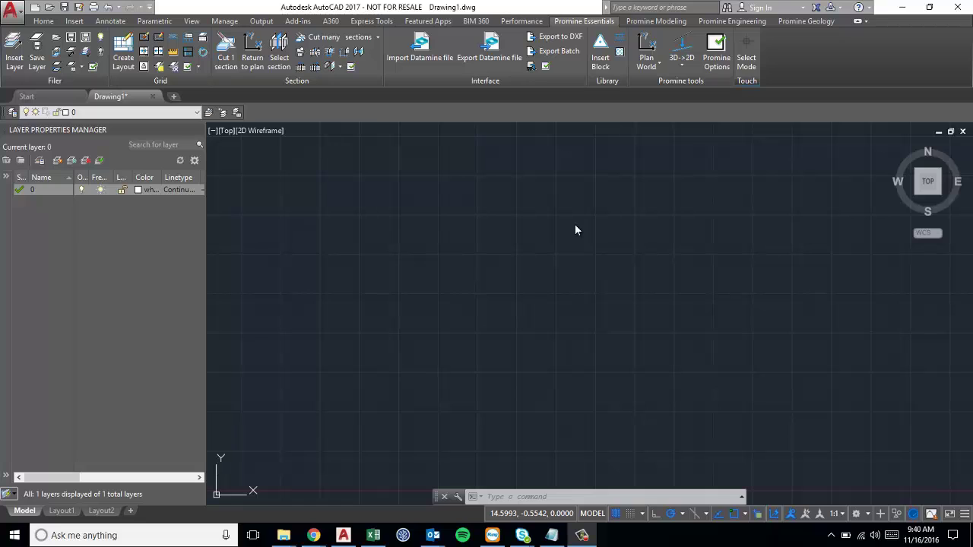
- Insert the survey layers Walls, Stations, Back elevs, Floor elevs and Dates of level 1200 into the drawing
click(15, 46)
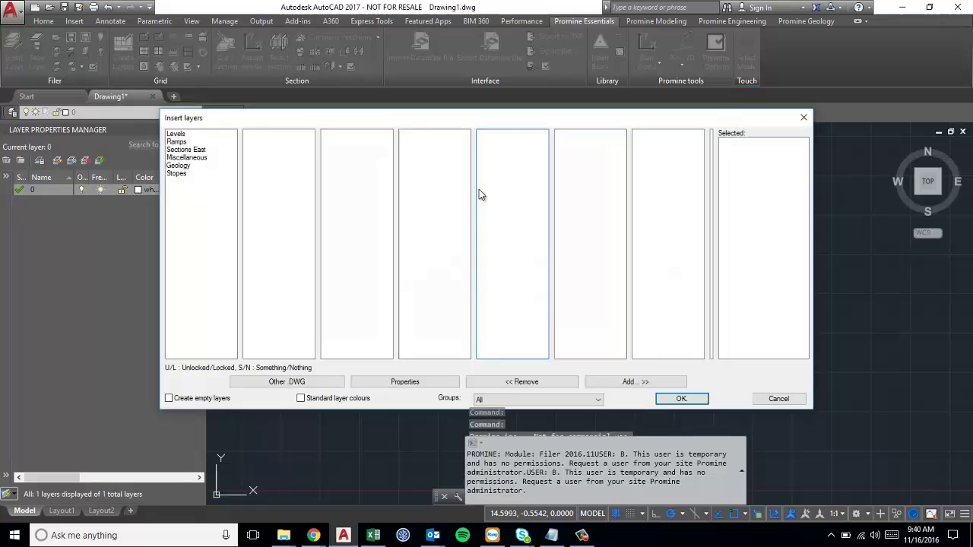
click(176, 133)
click(251, 134)
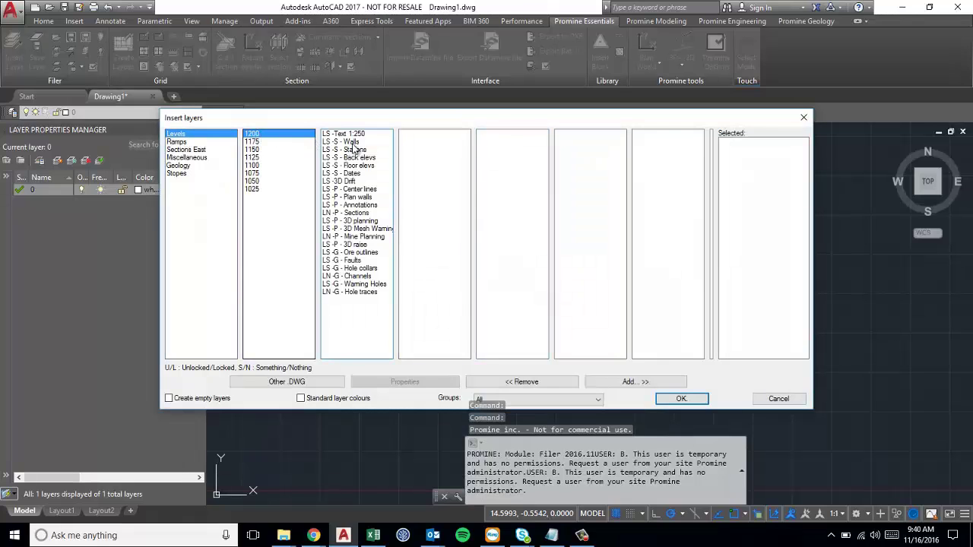
drag(346, 142, 351, 174)
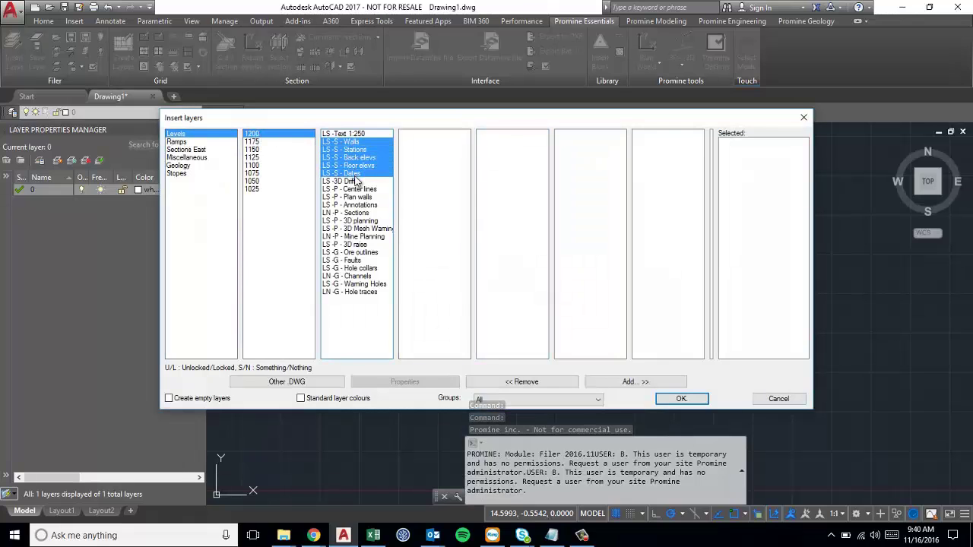
click(635, 382)
click(679, 400)
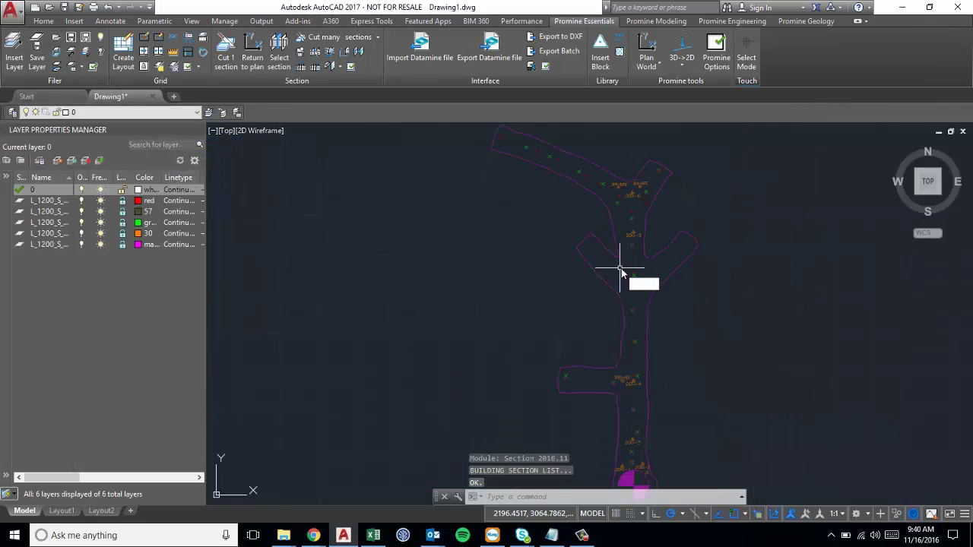
- Unlock the five inserted L_1200_S layers, leaving any active zoom command first
click(121, 212)
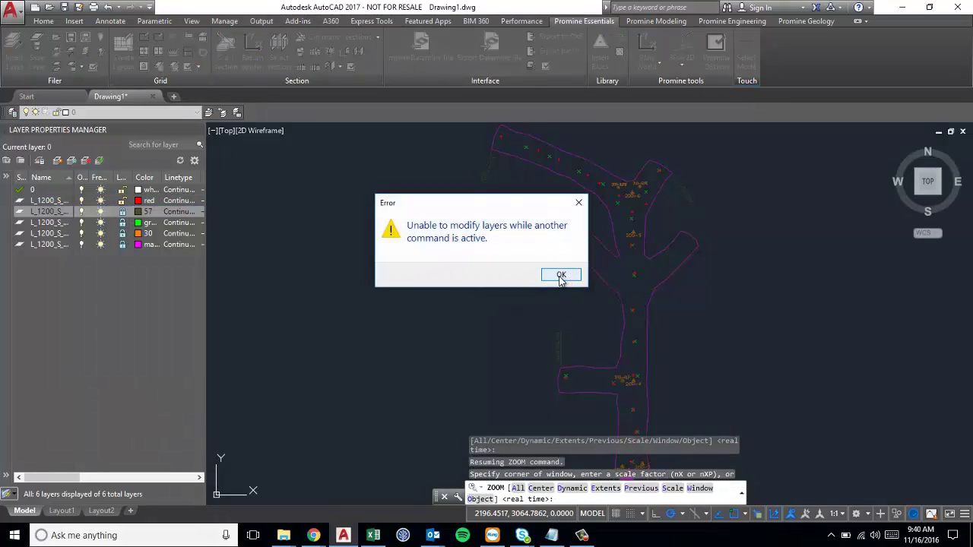
click(560, 275)
key(Escape)
click(122, 211)
click(122, 222)
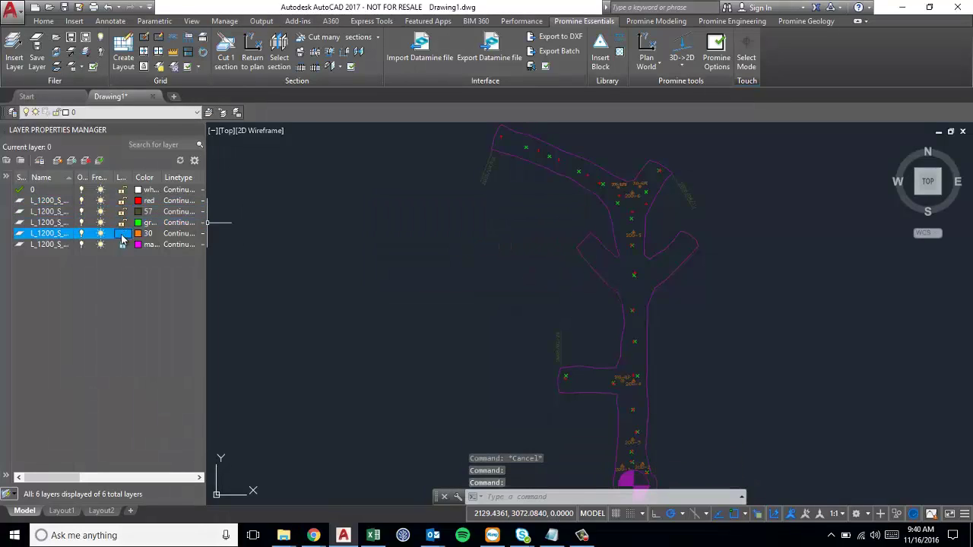
click(121, 234)
click(122, 244)
- Start attribute extraction with the ATTEXT command
scroll(738, 275, down, 2)
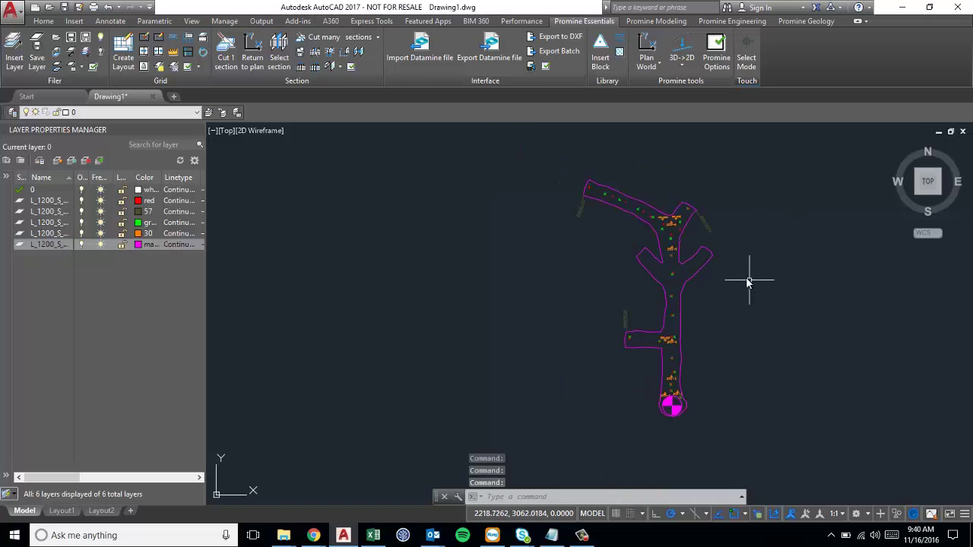
mouse_move(749, 276)
middle_down()
mouse_move(649, 266)
mouse_move(639, 286)
middle_up()
text(a)
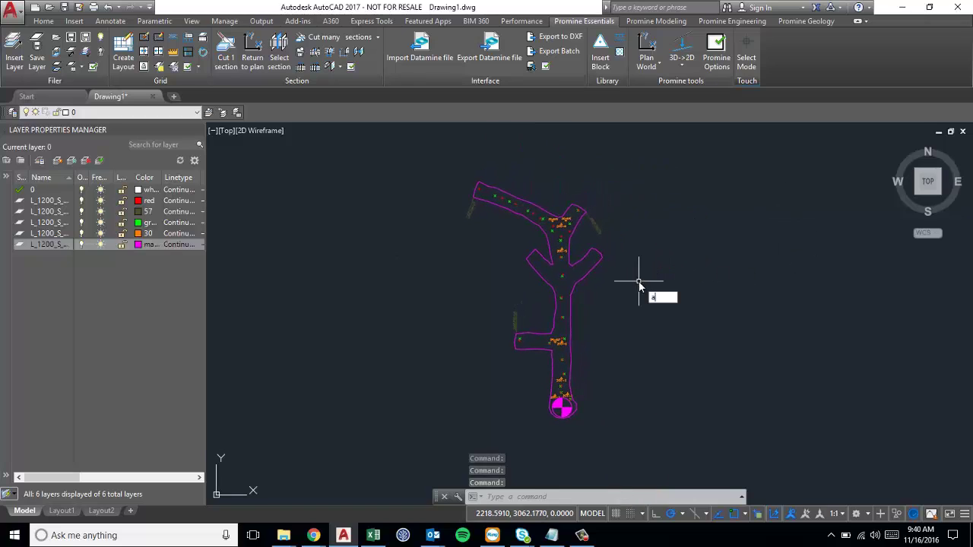
text(ttext)
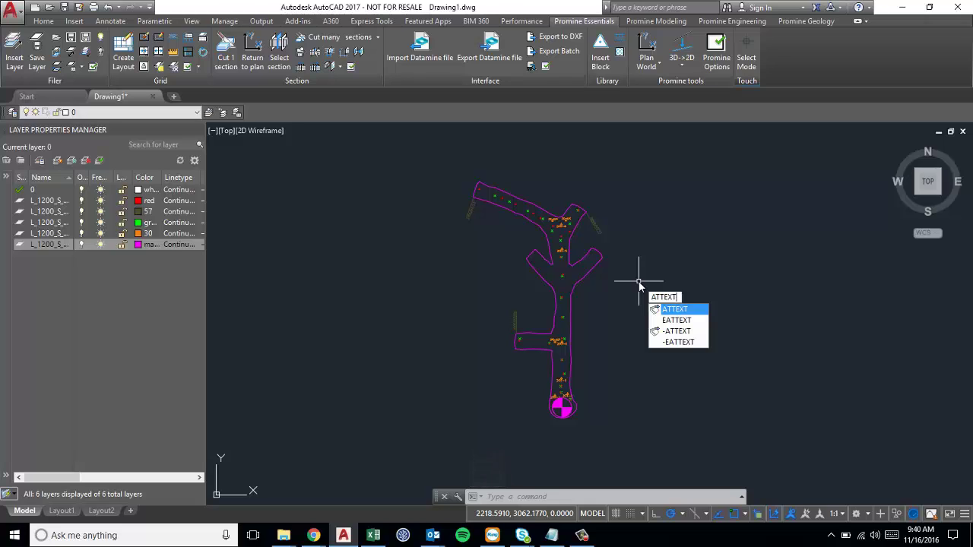
key(Return)
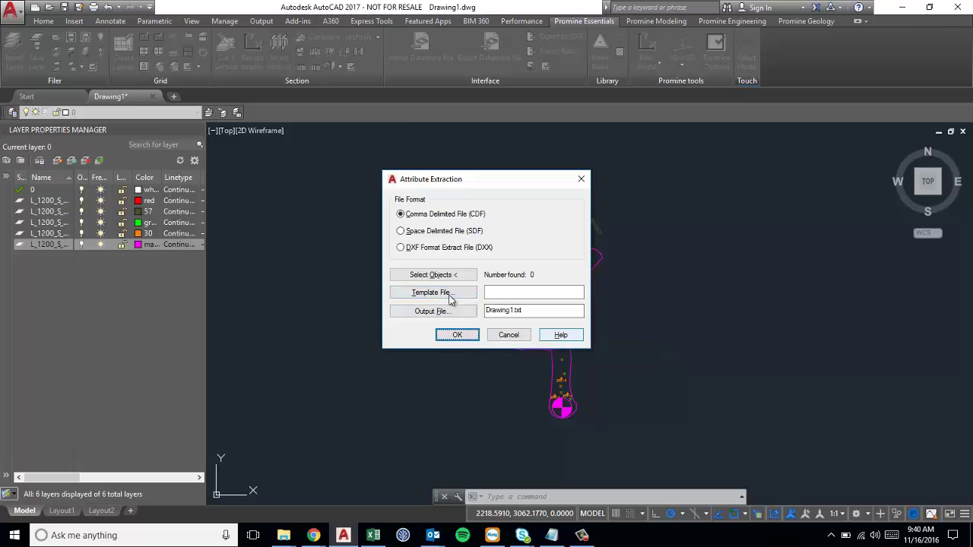
- Open the help for attribute extraction and follow its related topics to the article on setting up an attribute extraction template file
click(560, 334)
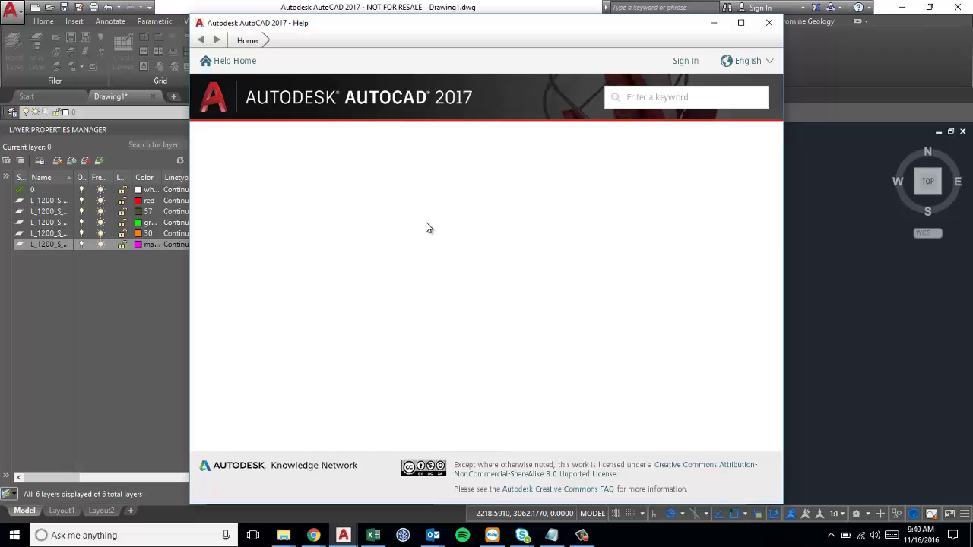
scroll(437, 228, down, 7)
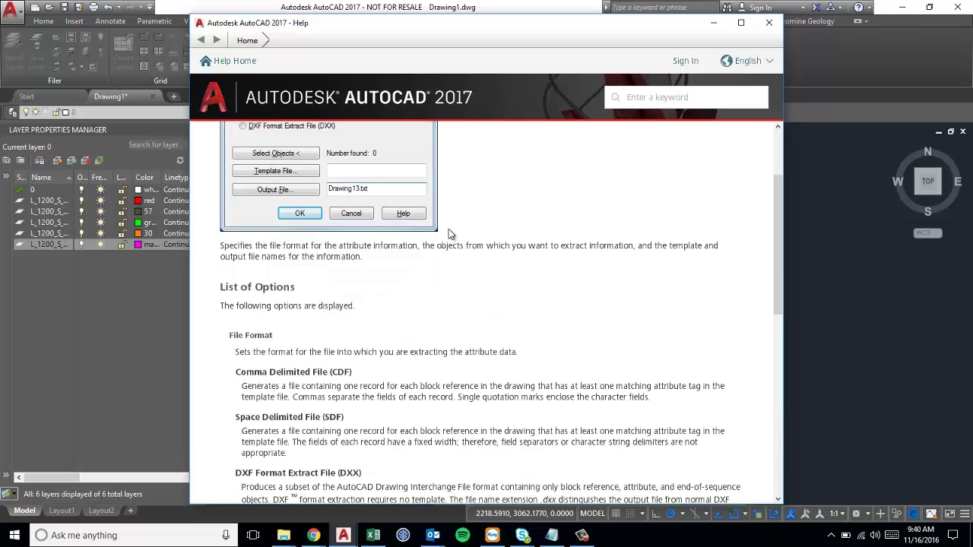
scroll(503, 285, down, 2)
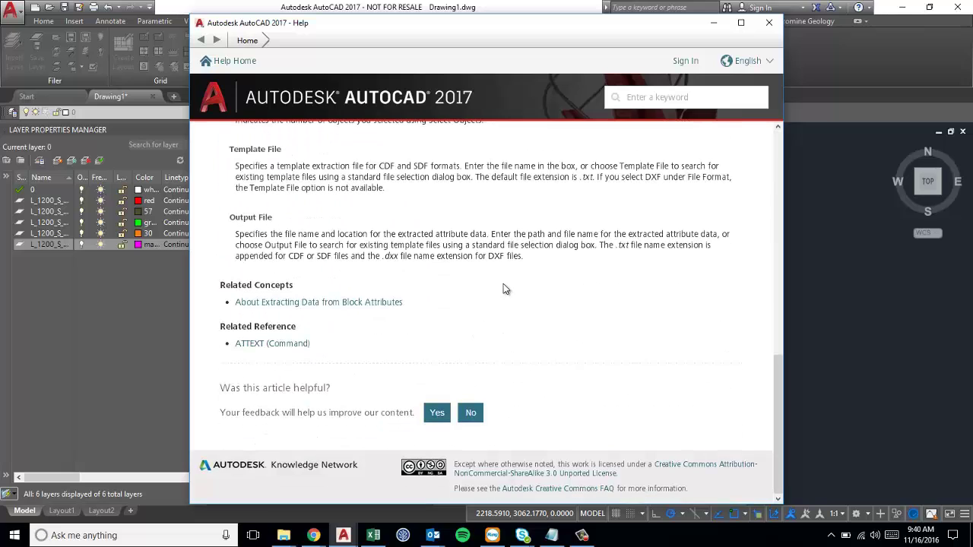
scroll(503, 288, up, 2)
scroll(502, 289, down, 2)
click(278, 344)
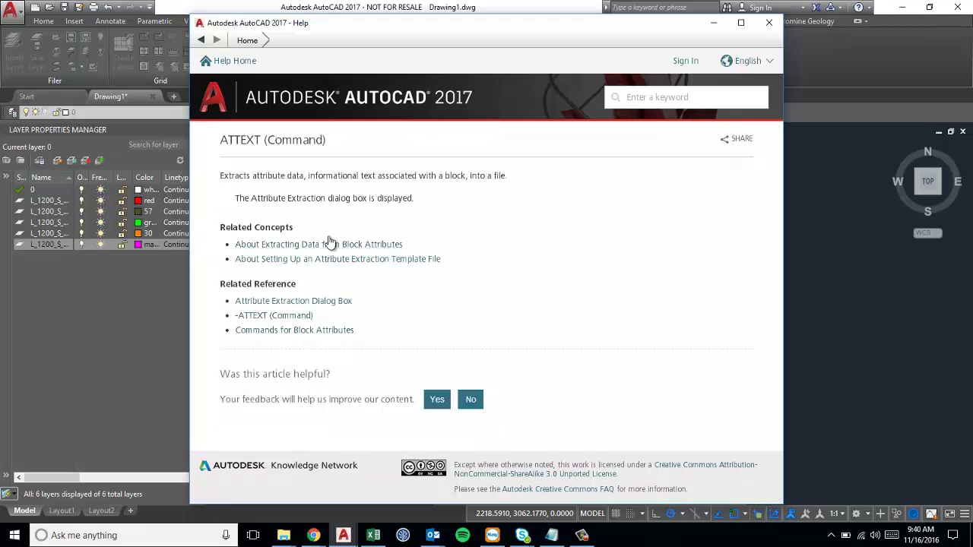
click(293, 300)
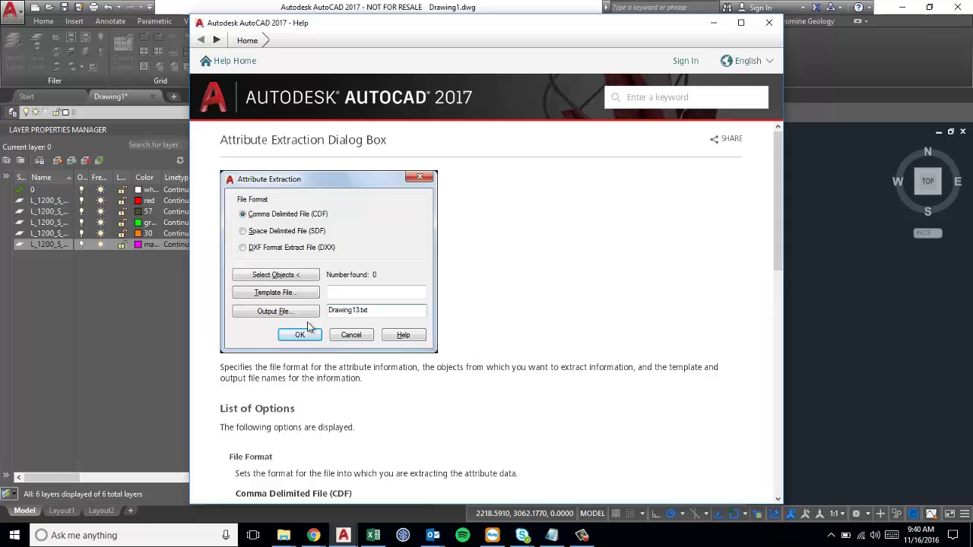
scroll(307, 322, down, 10)
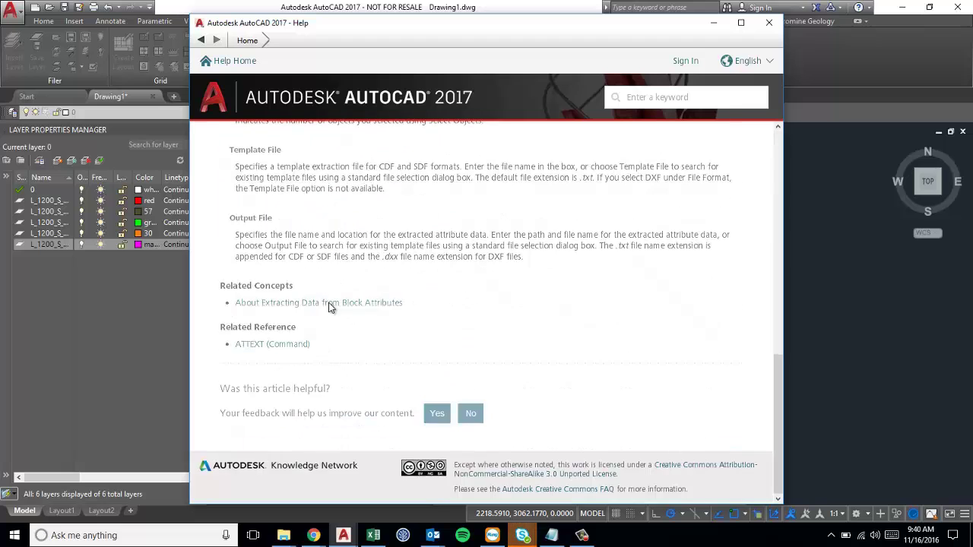
click(331, 304)
scroll(384, 300, down, 10)
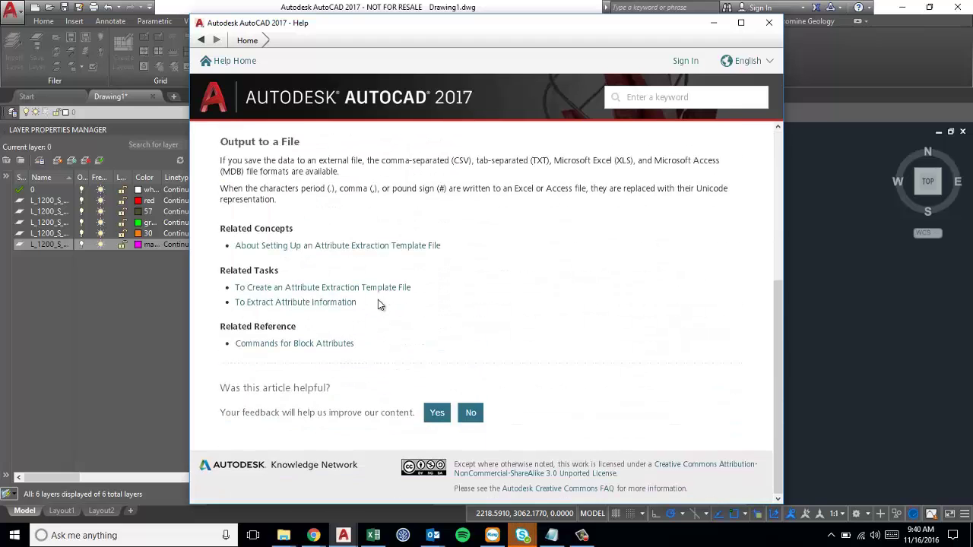
click(364, 246)
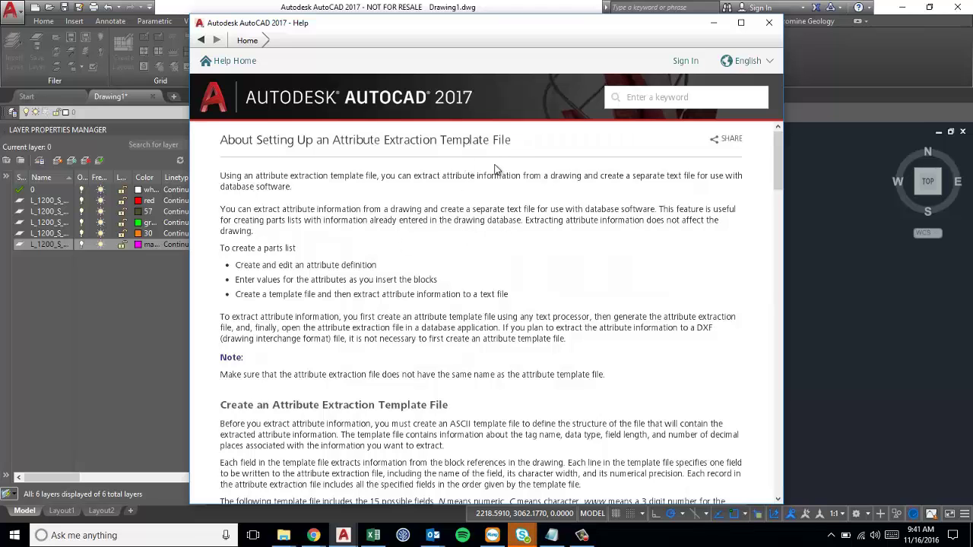
- Examine the template file's possible field names and format codes in the help article, and close the help
scroll(486, 238, down, 10)
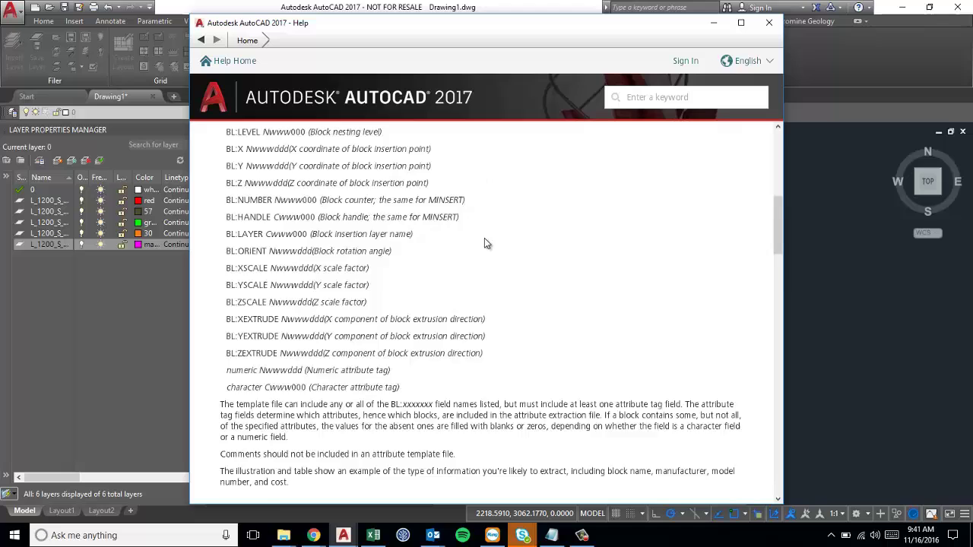
scroll(490, 261, down, 3)
scroll(495, 278, up, 7)
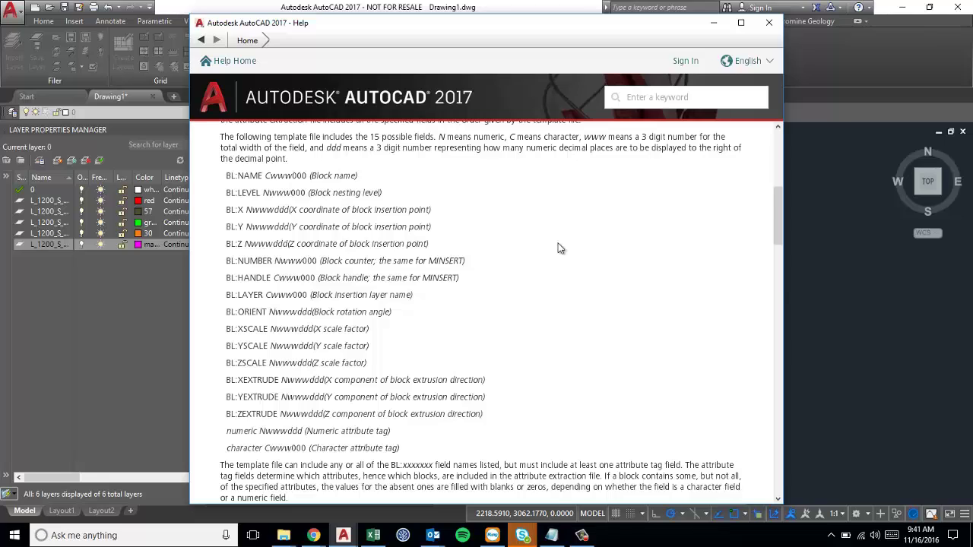
scroll(557, 246, down, 6)
scroll(551, 247, up, 5)
scroll(549, 249, up, 2)
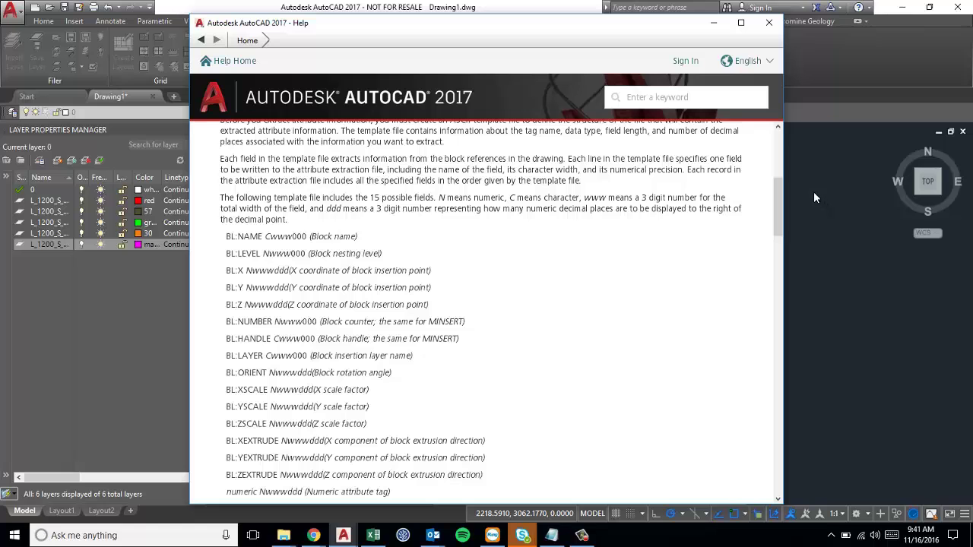
click(769, 22)
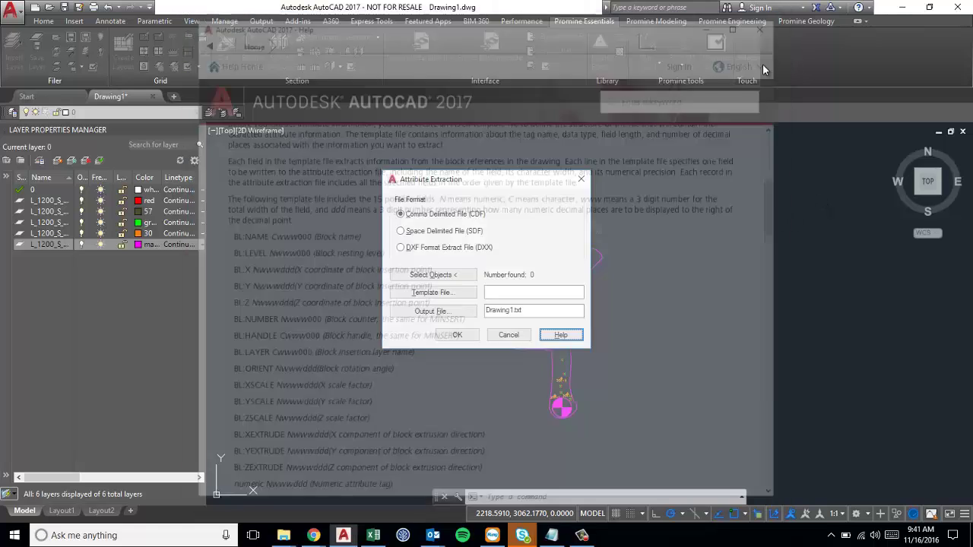
- Load ATTEXTTemplate.txt from the Desktop as the template file and select survey stations 200-5 and 200-6 for extraction
click(460, 293)
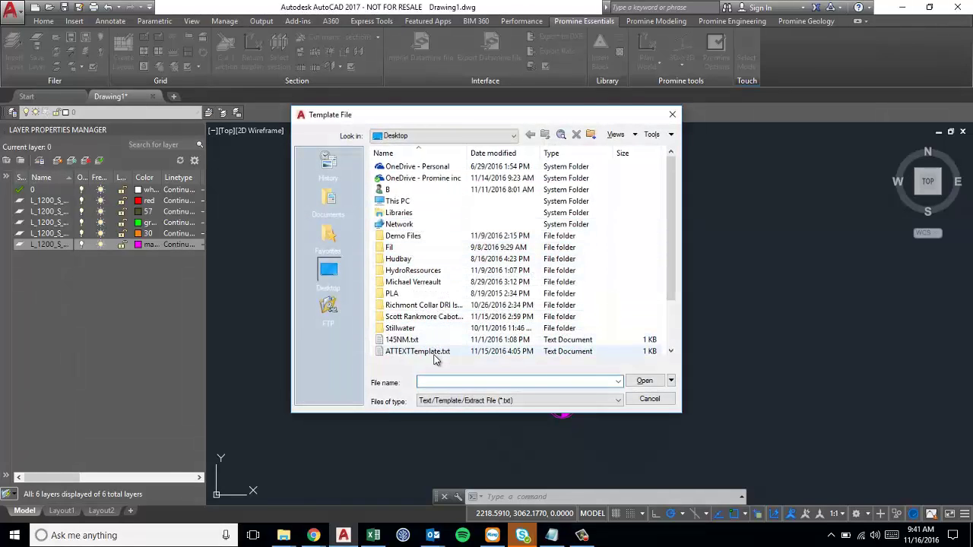
double_click(434, 353)
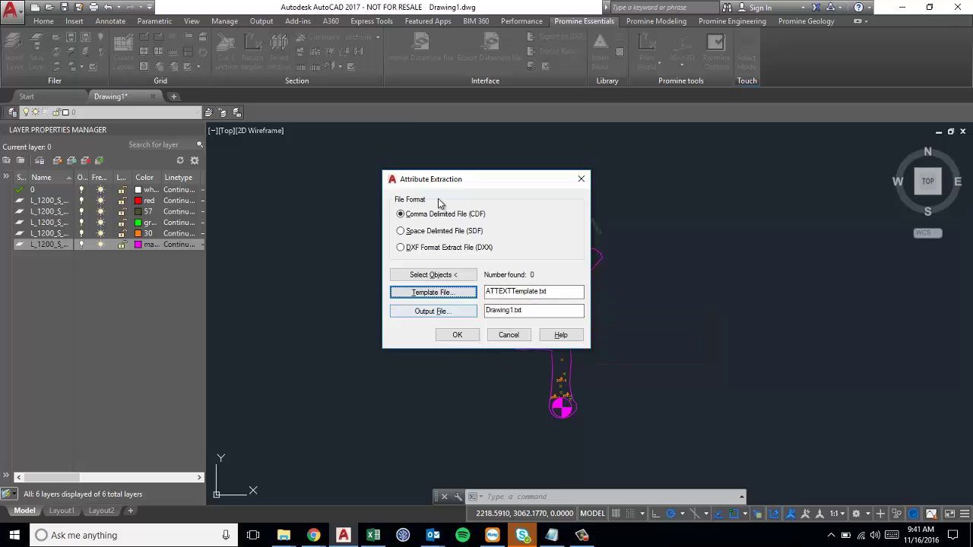
click(461, 275)
scroll(585, 298, up, 3)
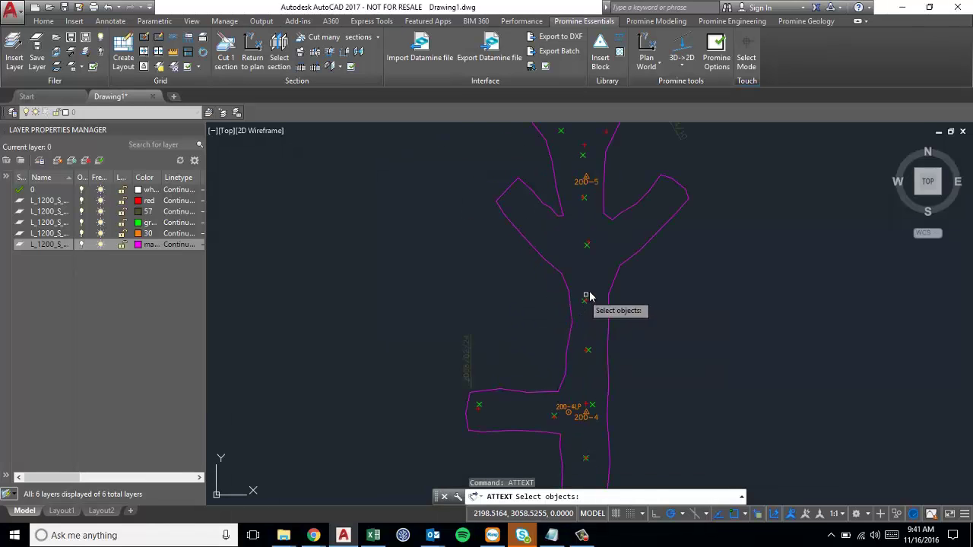
middle_drag(600, 191, 491, 220)
click(488, 202)
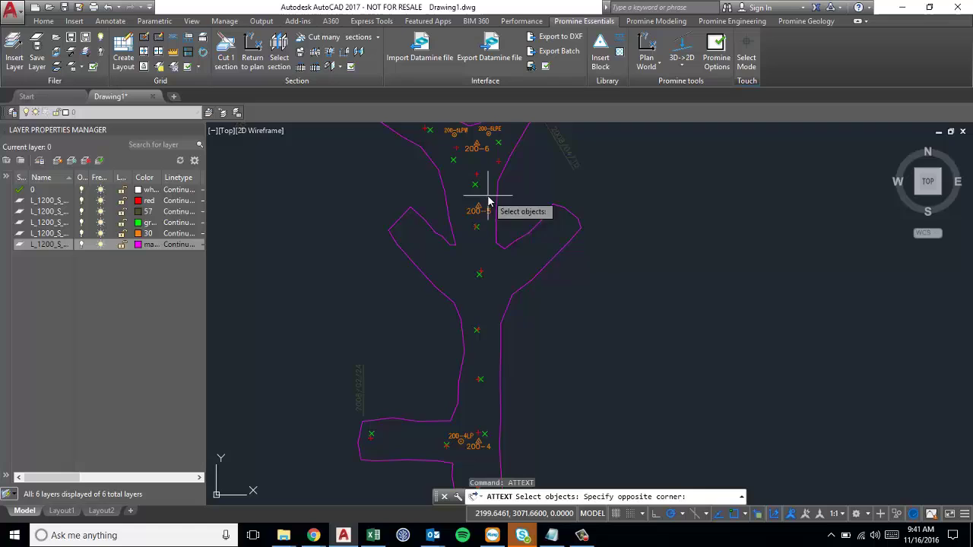
click(464, 220)
middle_drag(483, 160, 480, 187)
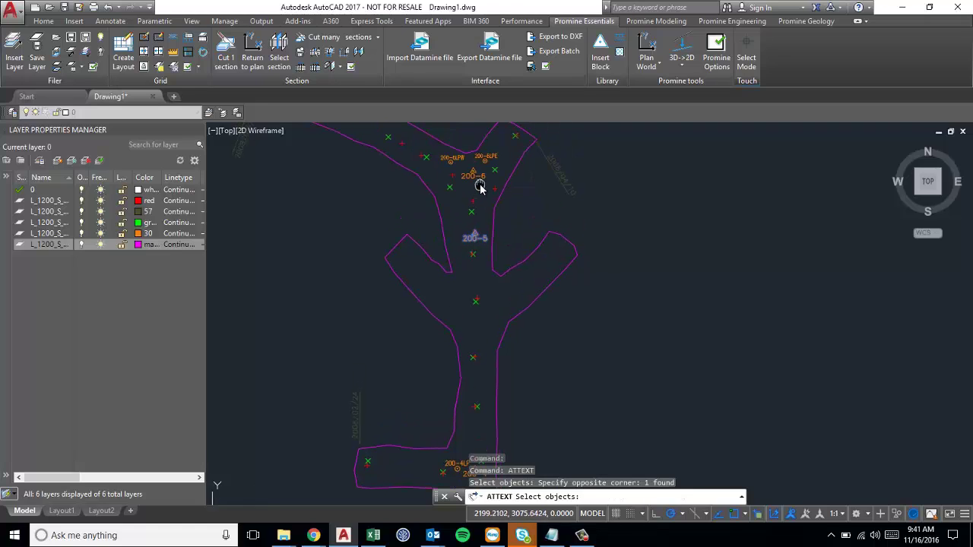
click(497, 196)
click(446, 146)
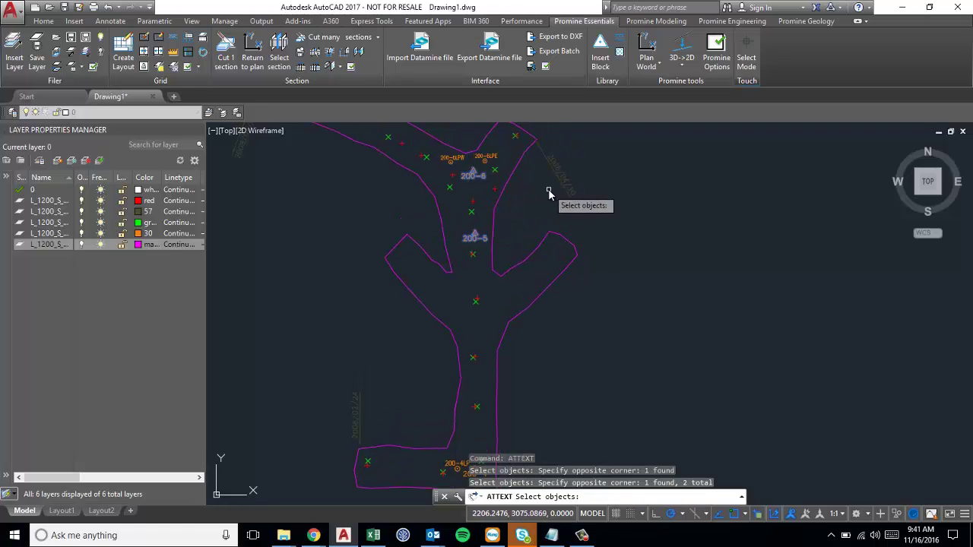
key(Return)
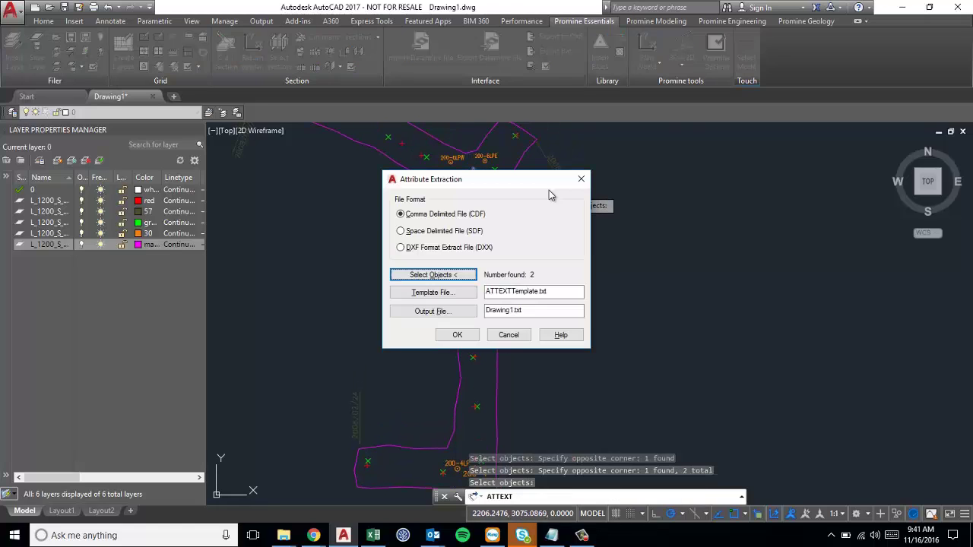
- Name the output file TipTest.txt and run the comma-delimited attribute extraction
click(512, 311)
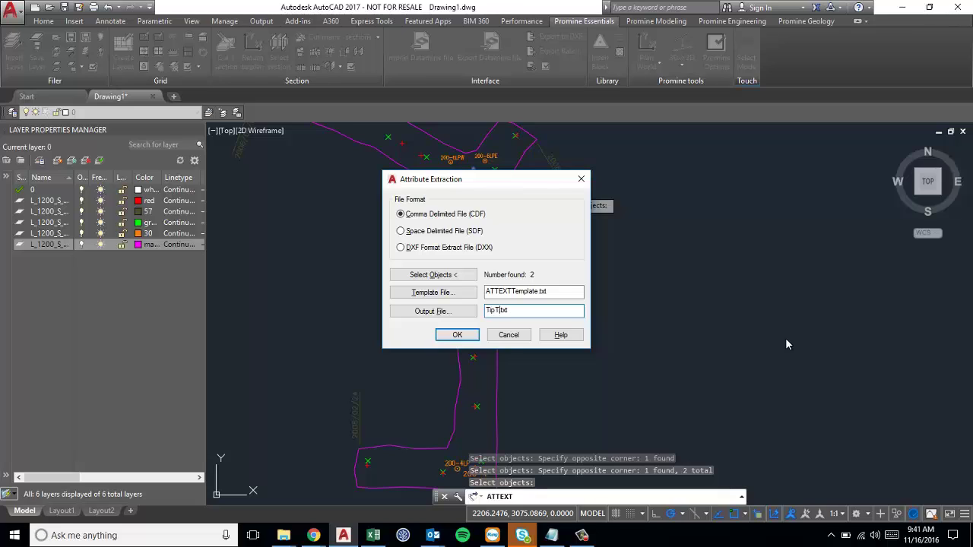
click(456, 335)
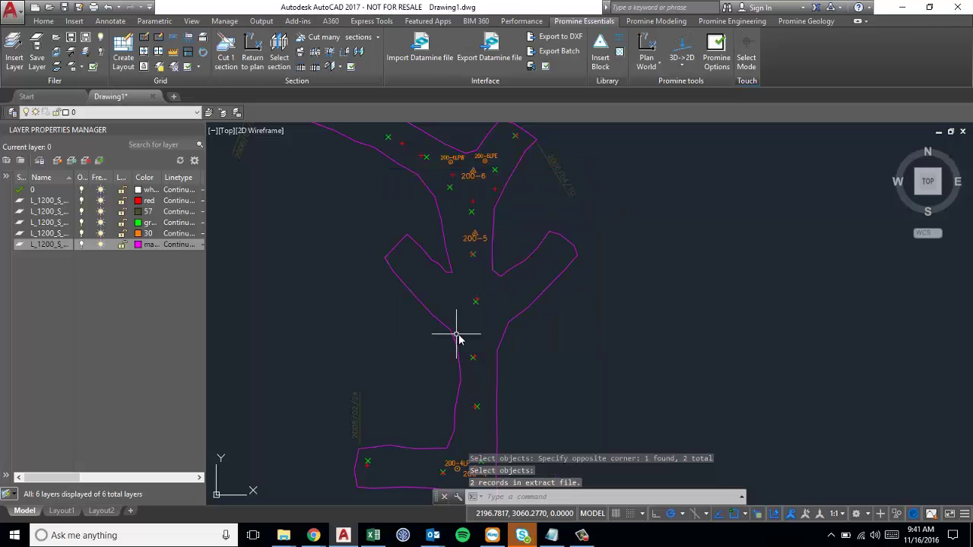
- Switch to File Explorer and open TipTest.txt from the Documents folder
mouse_move(284, 535)
click(240, 483)
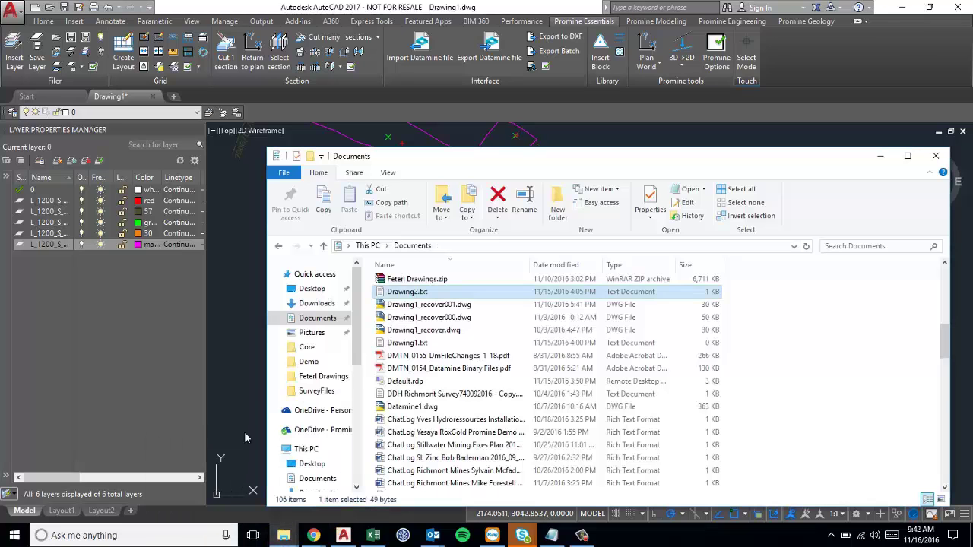
click(456, 319)
key(End)
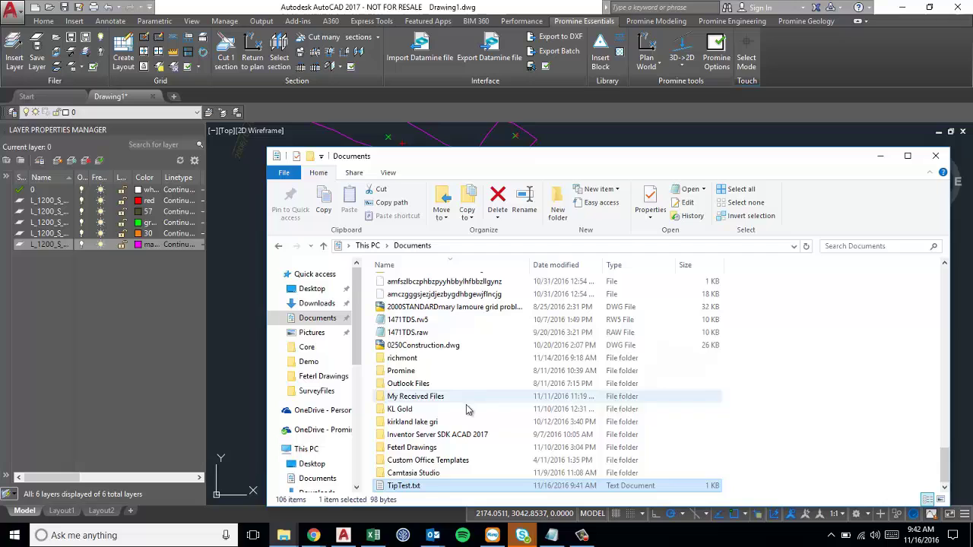
double_click(427, 489)
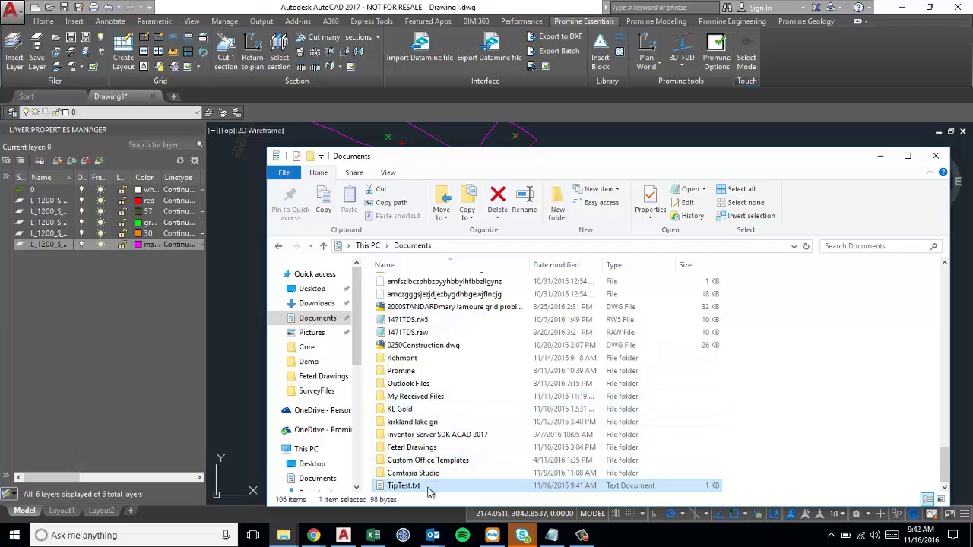
- Examine the extracted station names and coordinates in the text file, and switch back to the AutoCAD drawing
drag(306, 145, 430, 144)
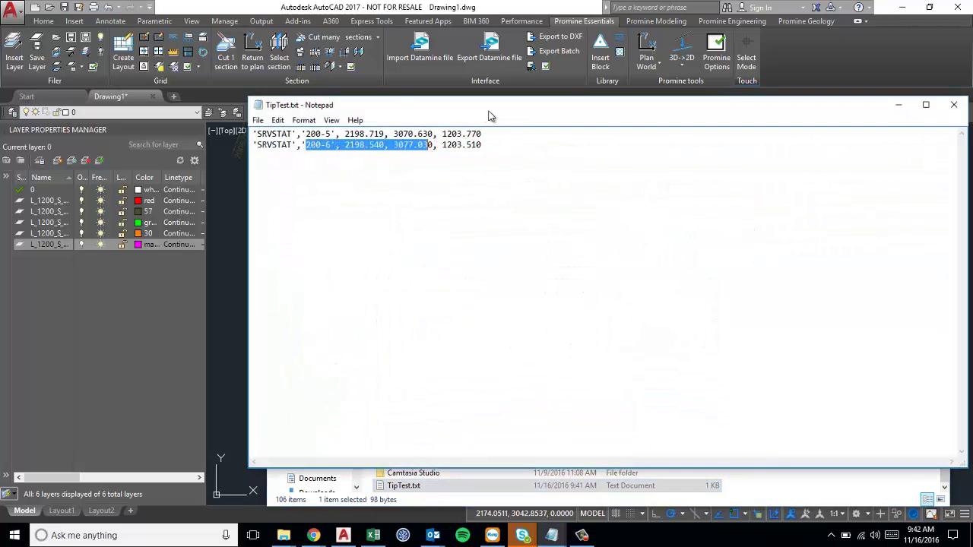
click(371, 145)
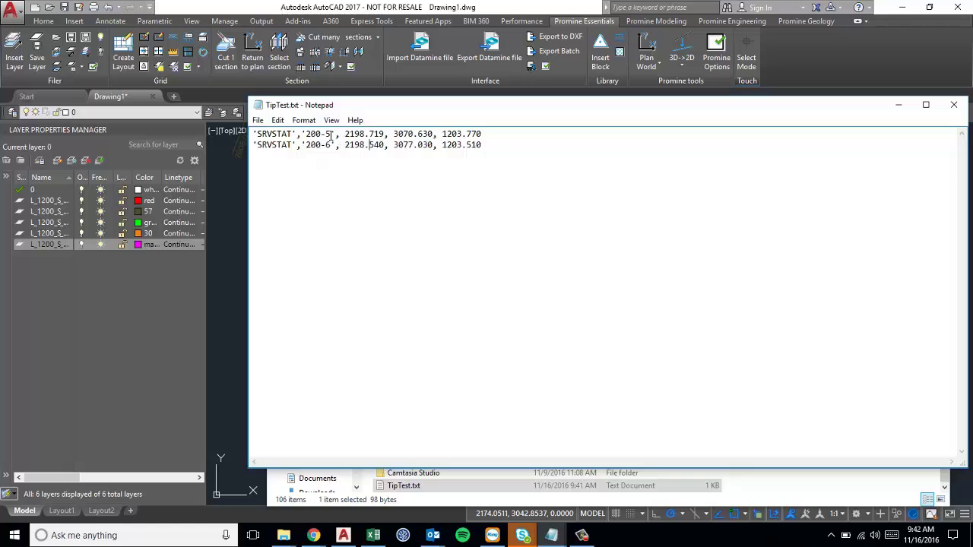
drag(310, 146, 325, 148)
mouse_move(534, 108)
mouse_down()
mouse_move(514, 147)
mouse_move(434, 183)
mouse_up()
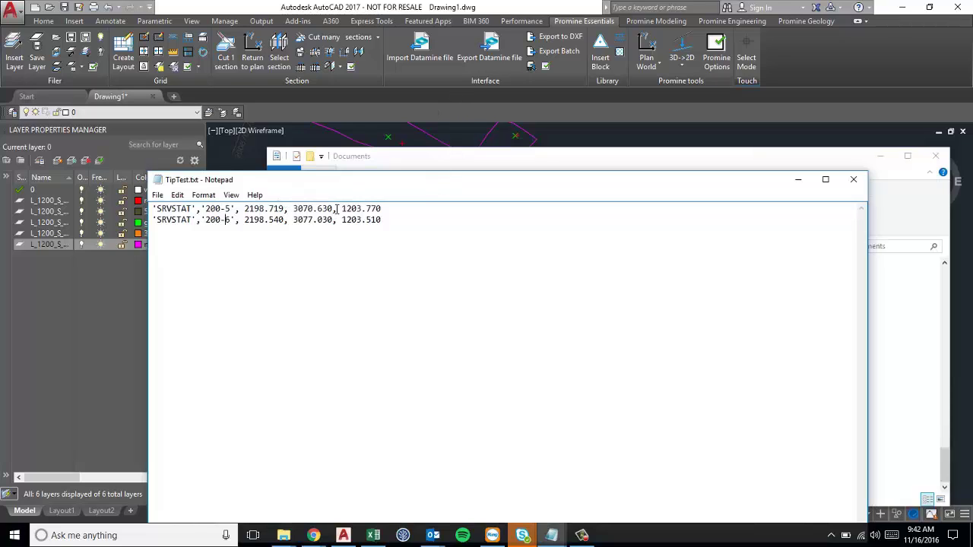
key(shift+Right)
drag(462, 186, 500, 117)
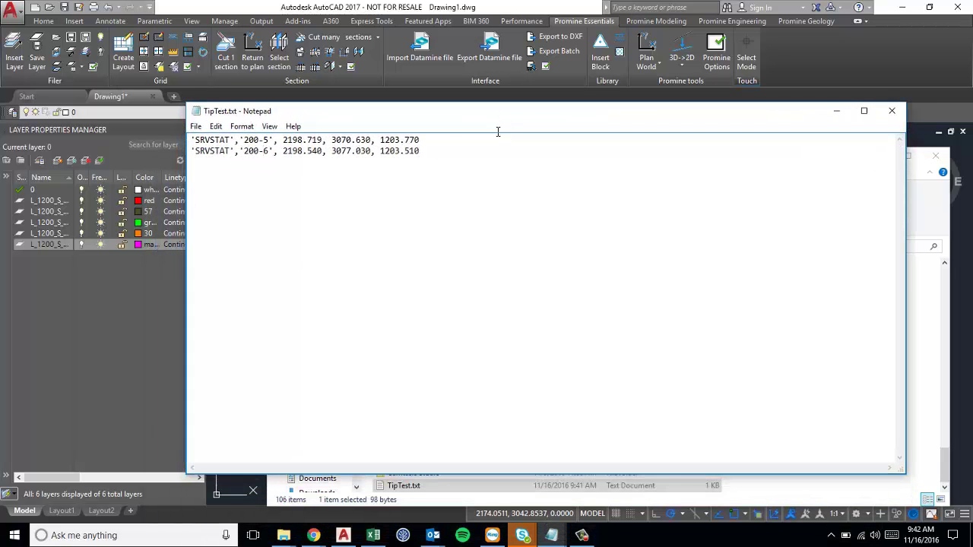
click(499, 6)
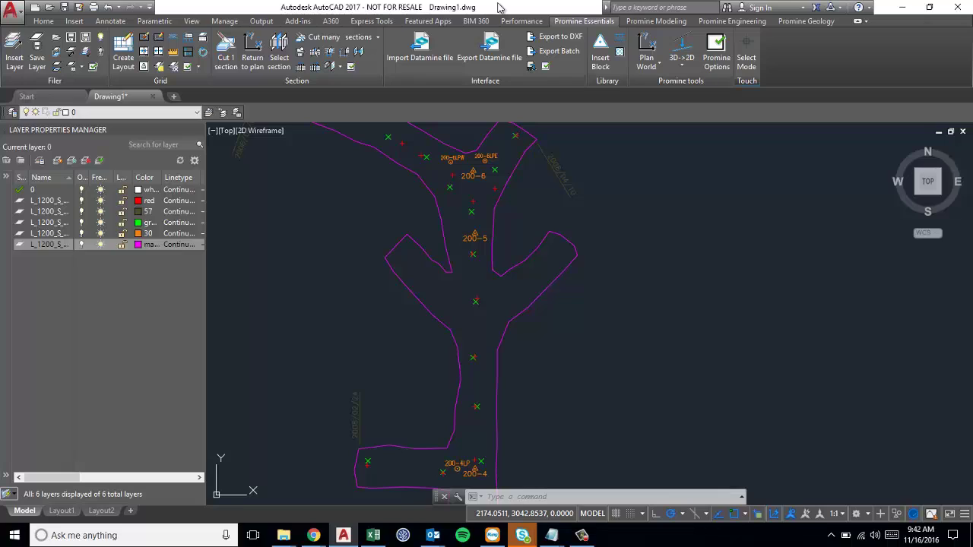